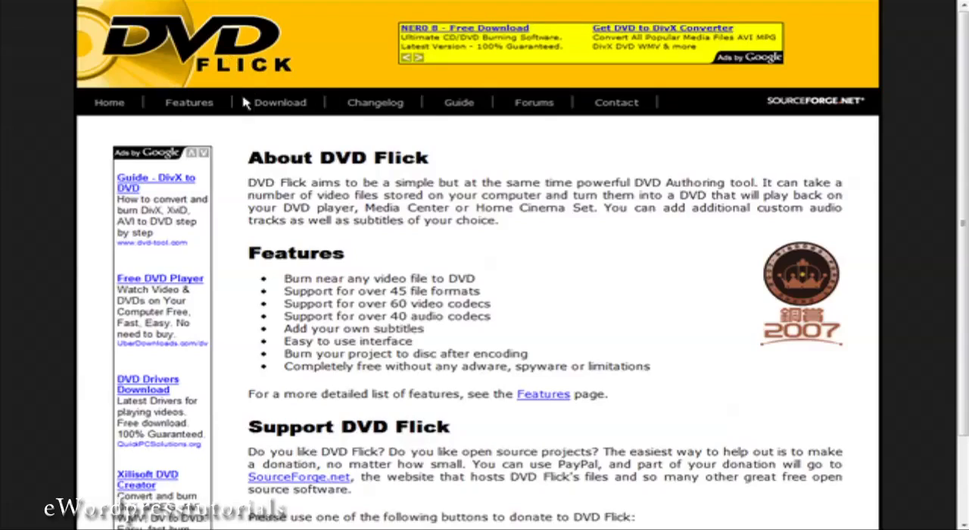
Request the DVD Flick setup download from the project website and respond to the save-file prompt
click(276, 106)
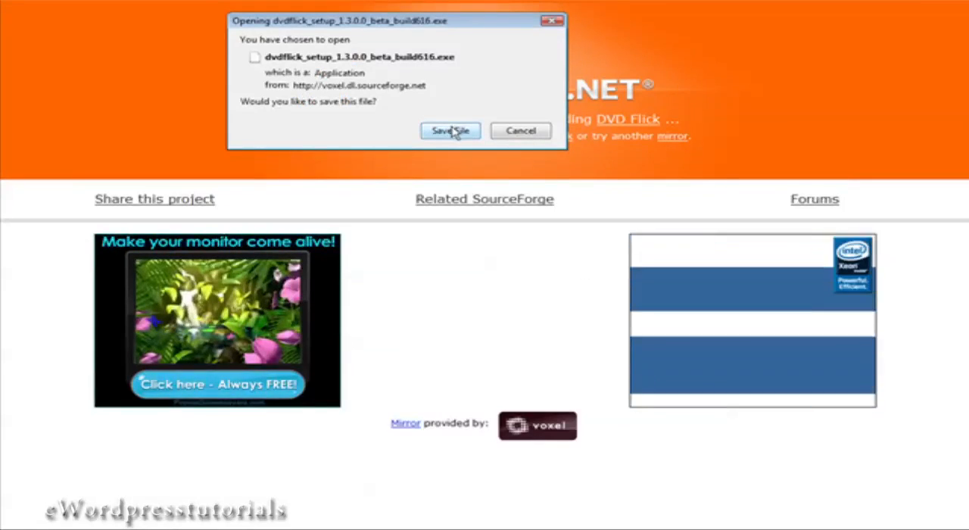
click(491, 131)
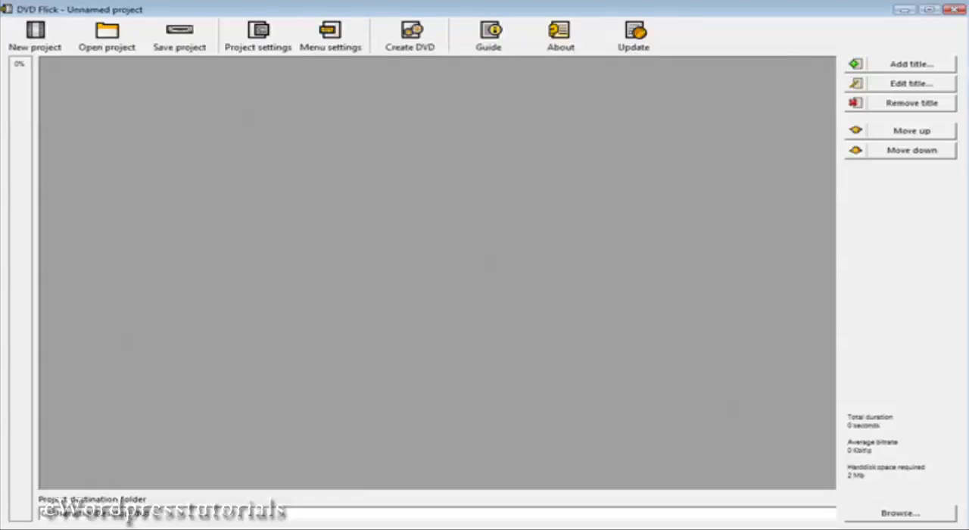
Open the project settings and set the project title to "test"
click(259, 38)
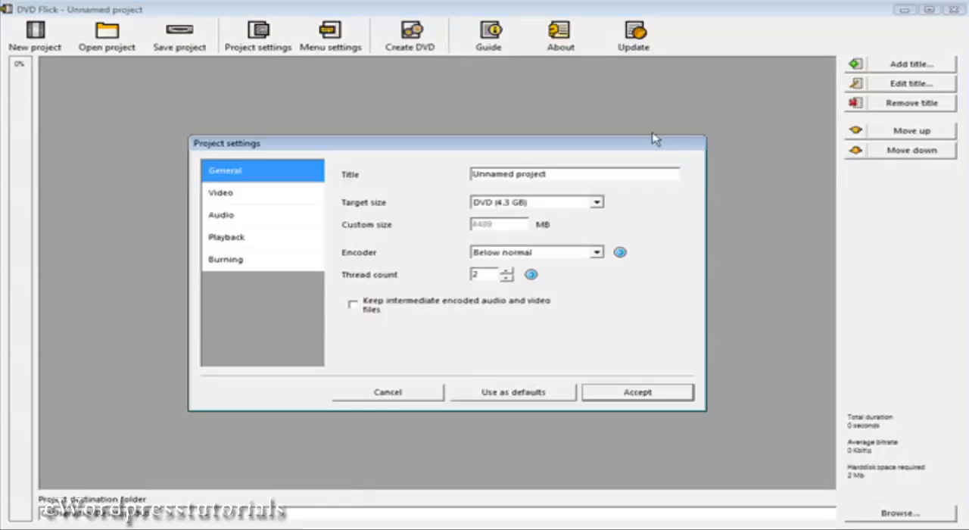
drag(549, 174, 413, 178)
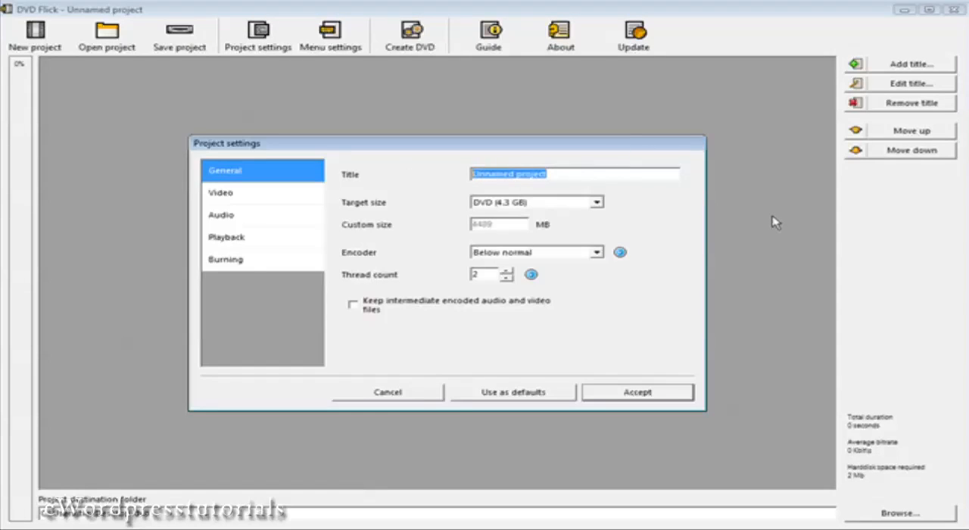
text(Sest)
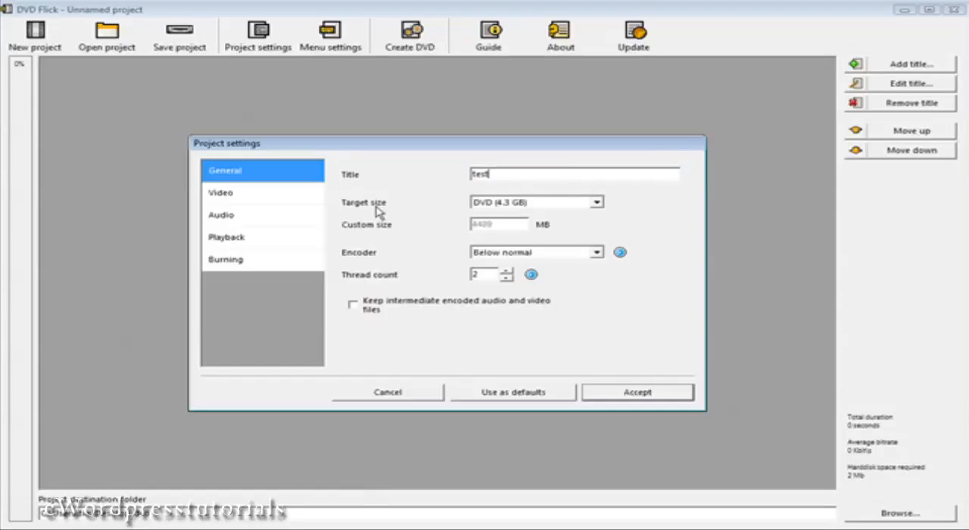
Set the project's target size to DVD (4.3 GB) and the encoder priority to Normal
click(598, 203)
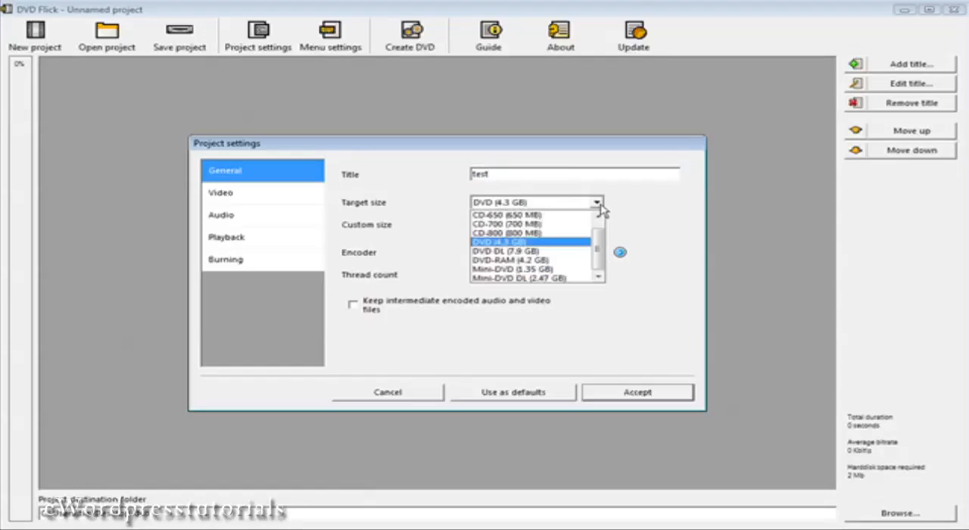
click(576, 242)
click(600, 206)
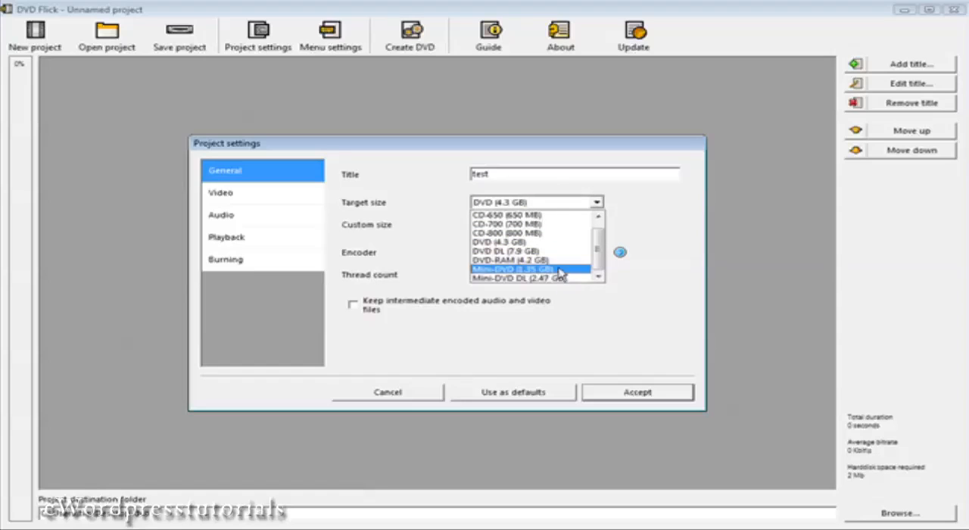
click(518, 242)
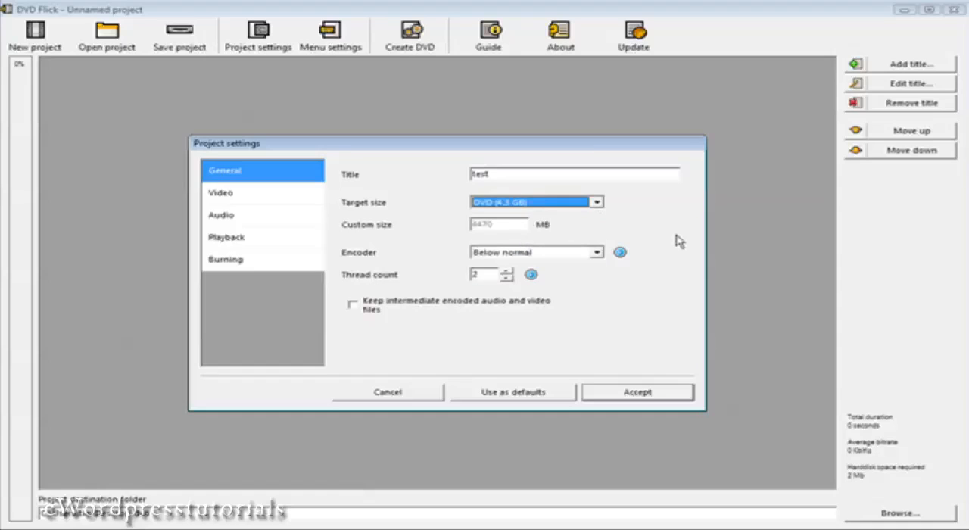
click(596, 253)
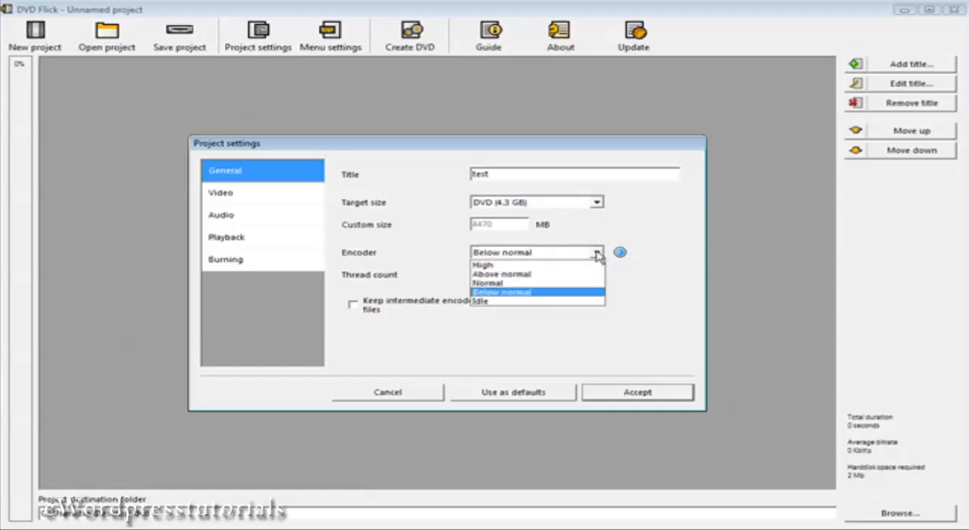
click(570, 283)
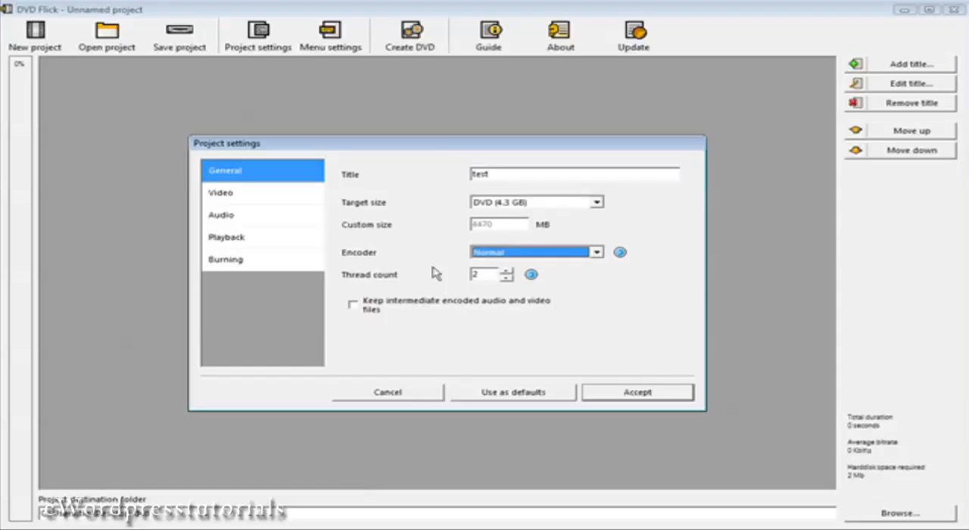
Keep NTSC as the video target format and view the project's audio settings
click(249, 203)
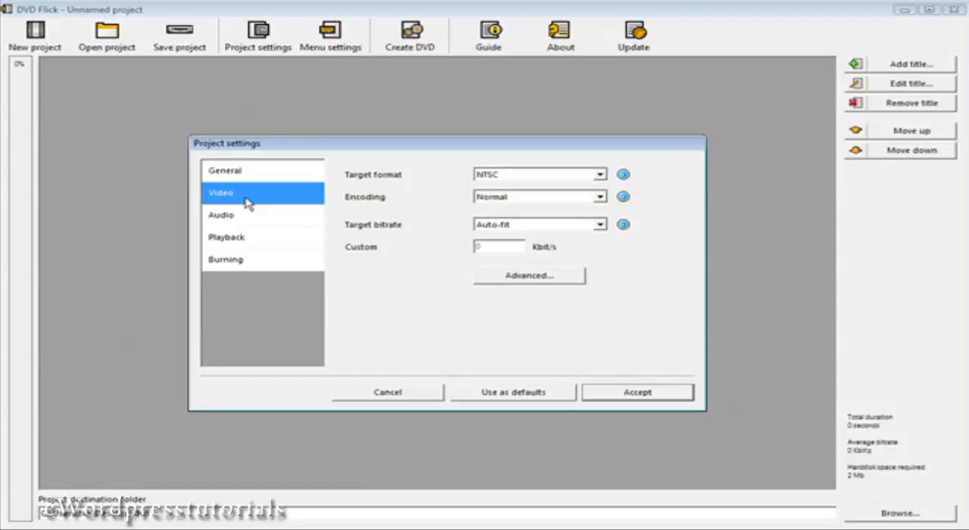
click(600, 176)
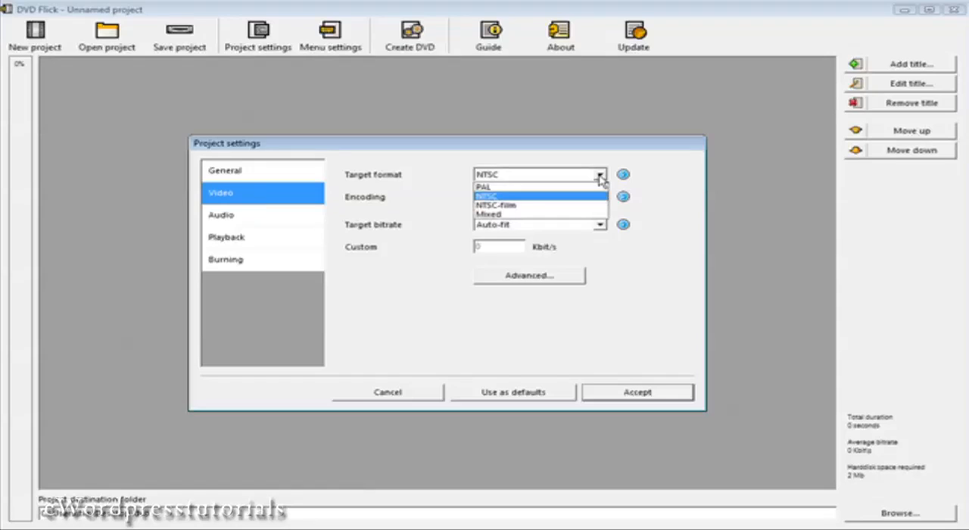
click(416, 183)
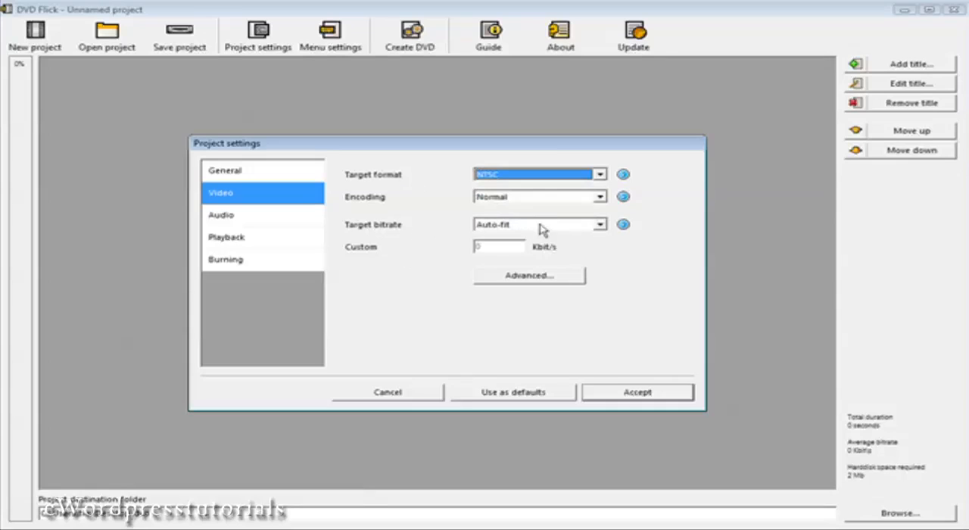
click(225, 217)
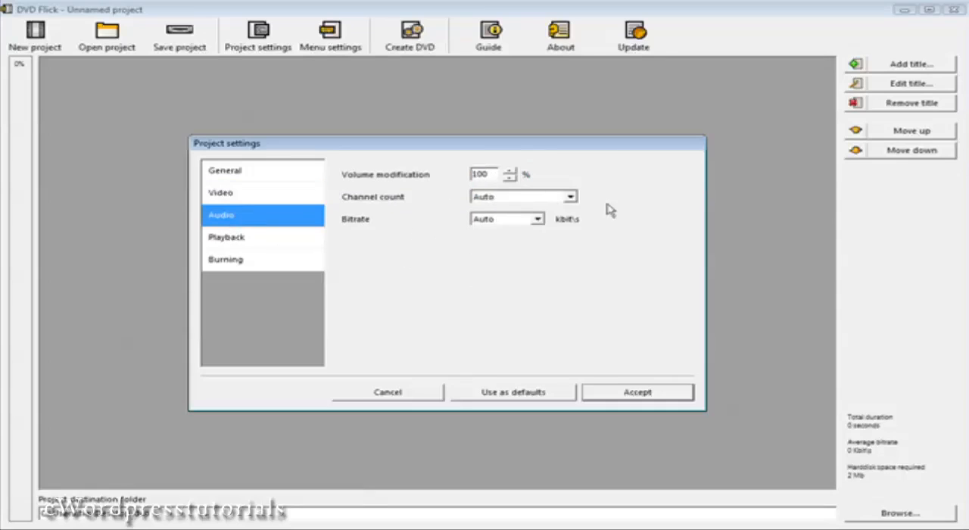
Set playback to play the next title after a title finishes and disable looping to the first title
click(236, 237)
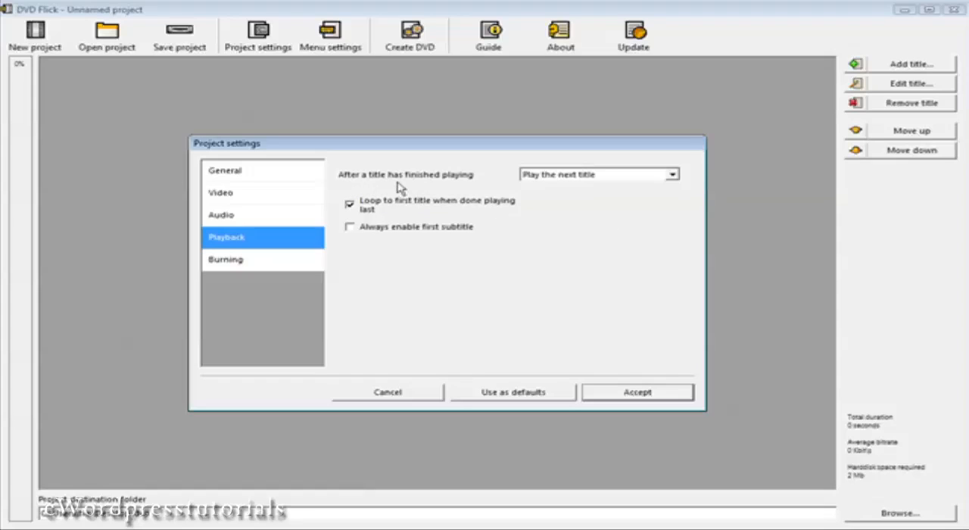
click(672, 175)
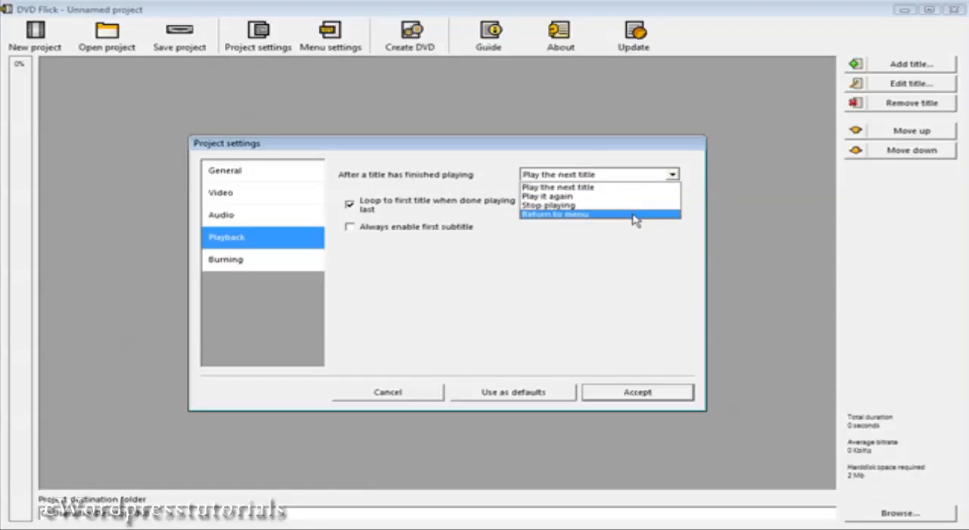
click(633, 189)
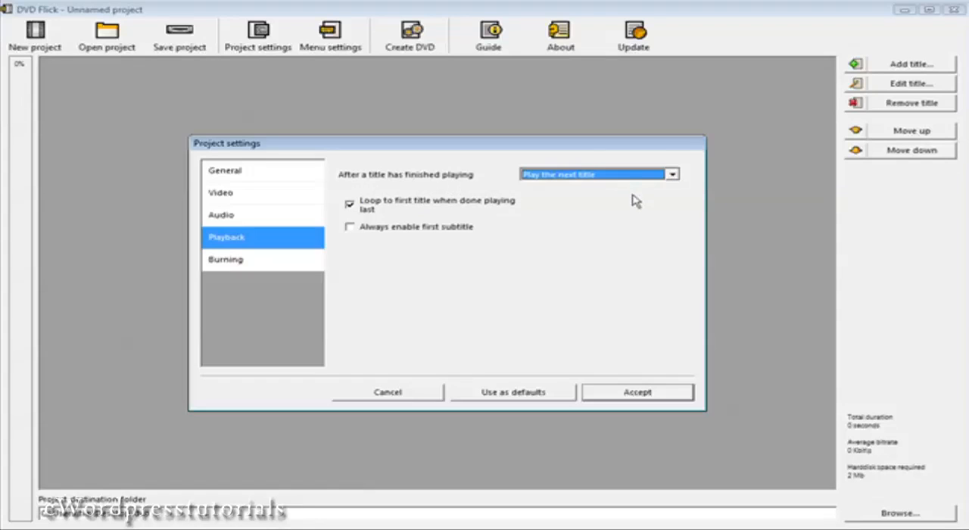
click(350, 205)
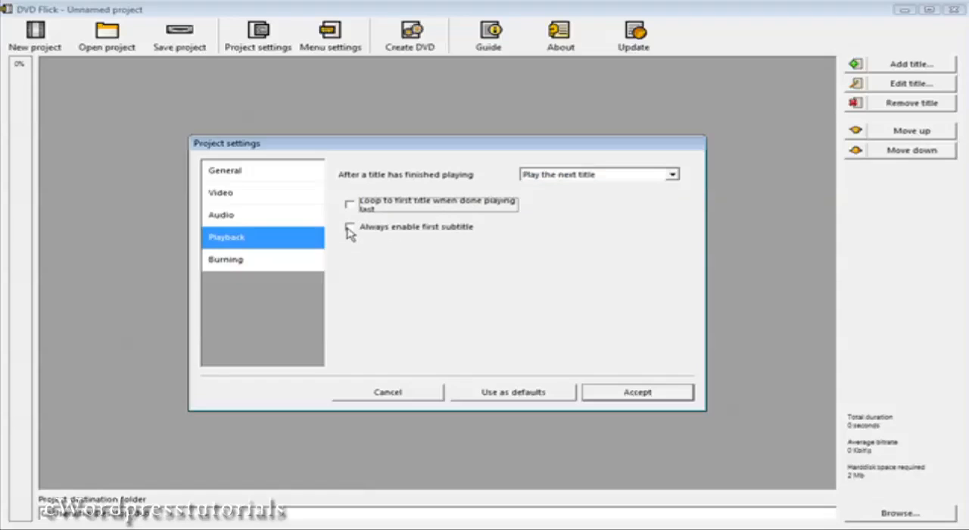
Enable burning the project to disc and accept the project settings
click(254, 262)
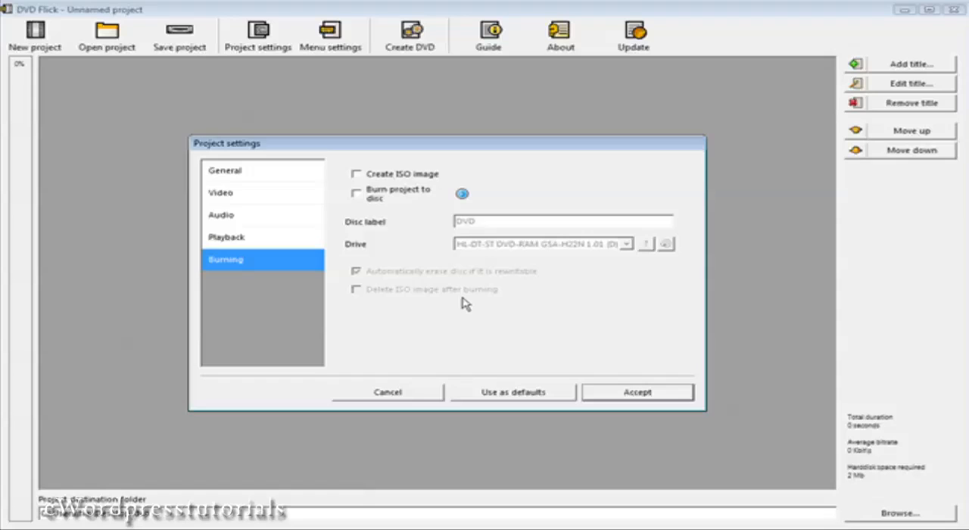
click(357, 194)
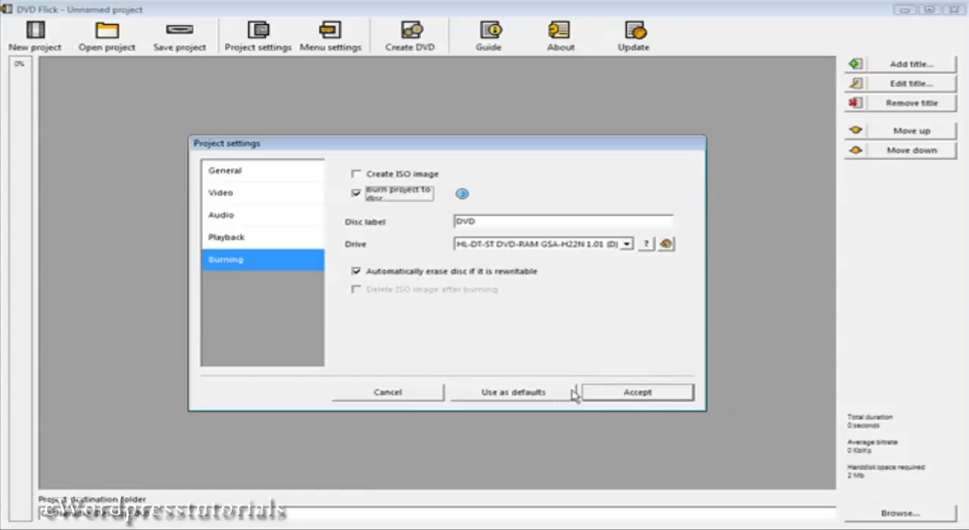
click(627, 393)
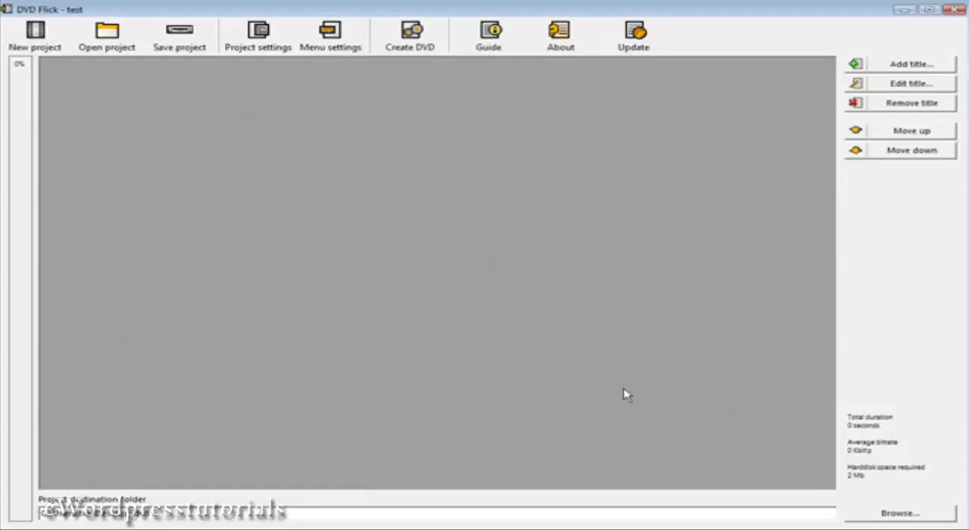
Look through the Orange LED, Plasma Sphere and The Party menu templates and choose Mosaic
click(333, 33)
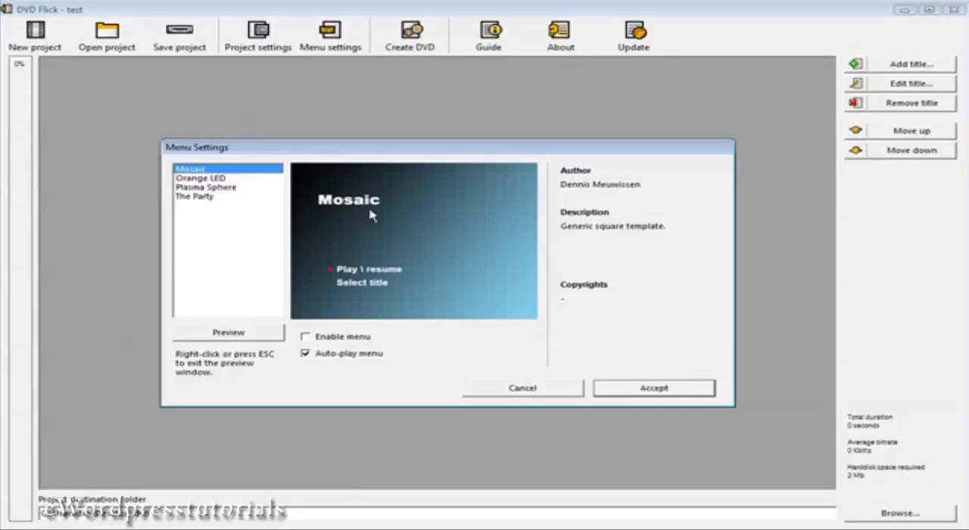
click(198, 179)
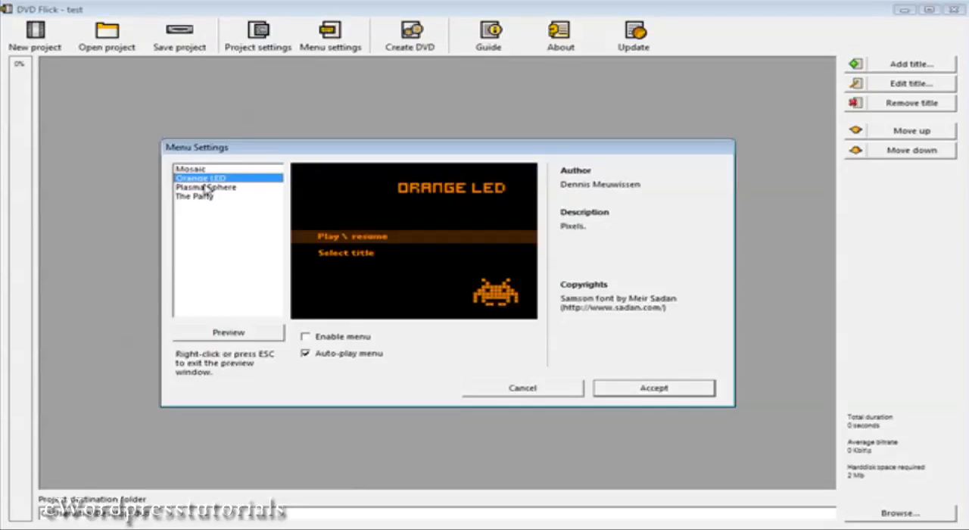
click(206, 187)
click(201, 198)
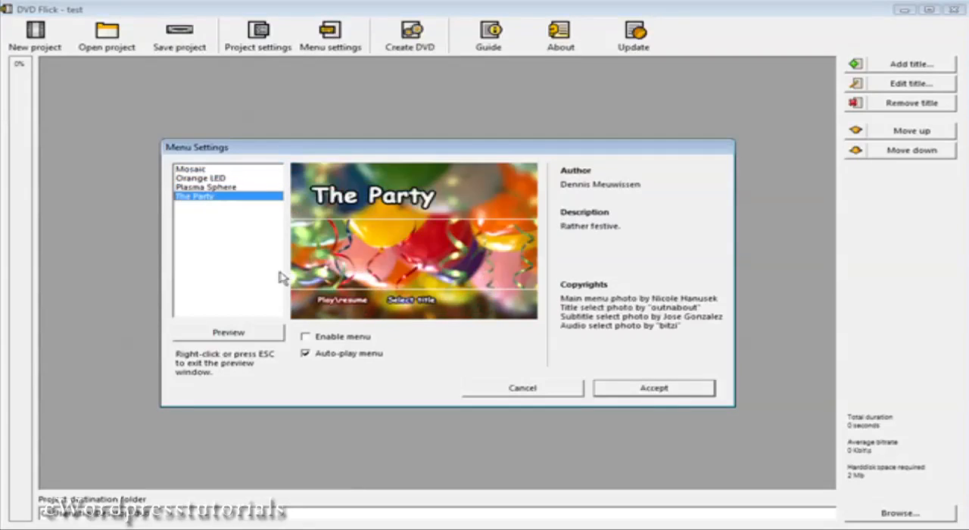
click(190, 169)
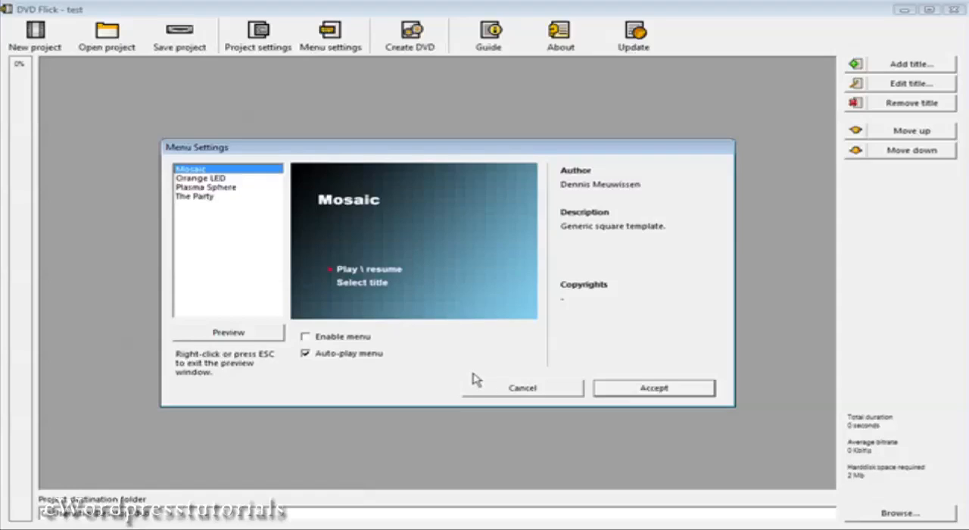
Enable the DVD menu with auto-play kept on and accept the menu settings
click(305, 336)
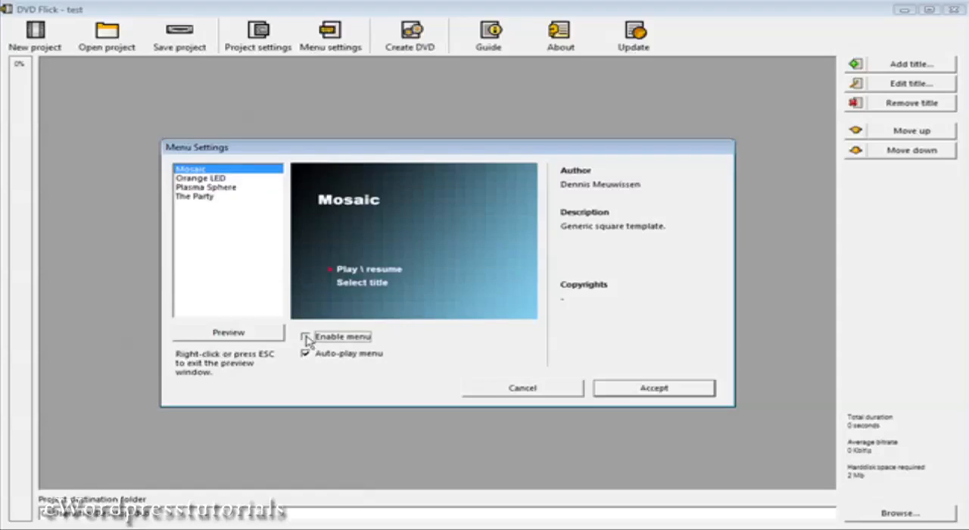
click(316, 354)
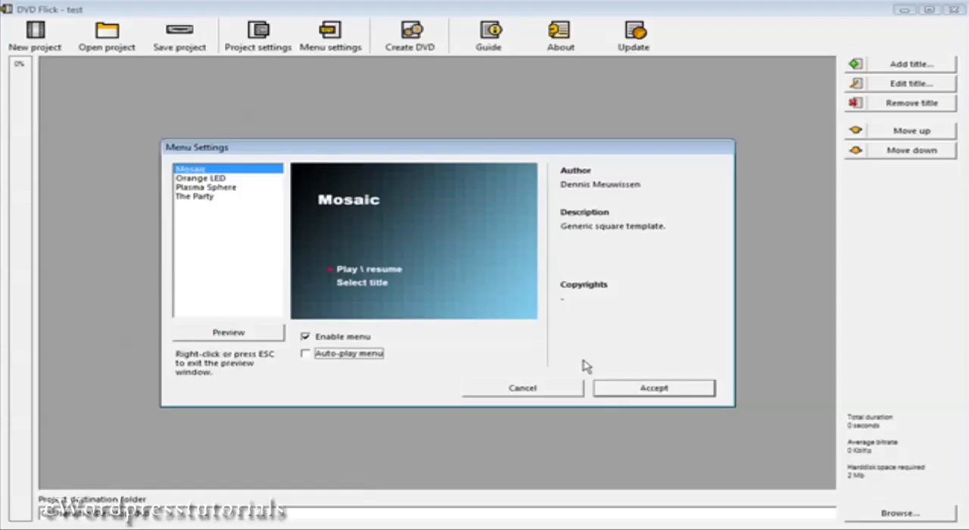
click(306, 353)
click(642, 388)
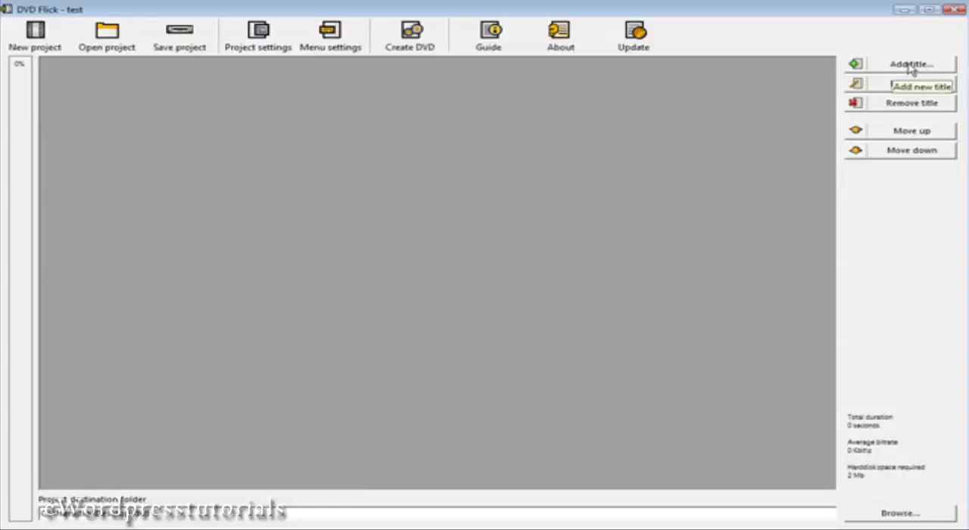
Add video-1.wmv, video-2.wmv and video-3.wmv to the project as titles
click(911, 65)
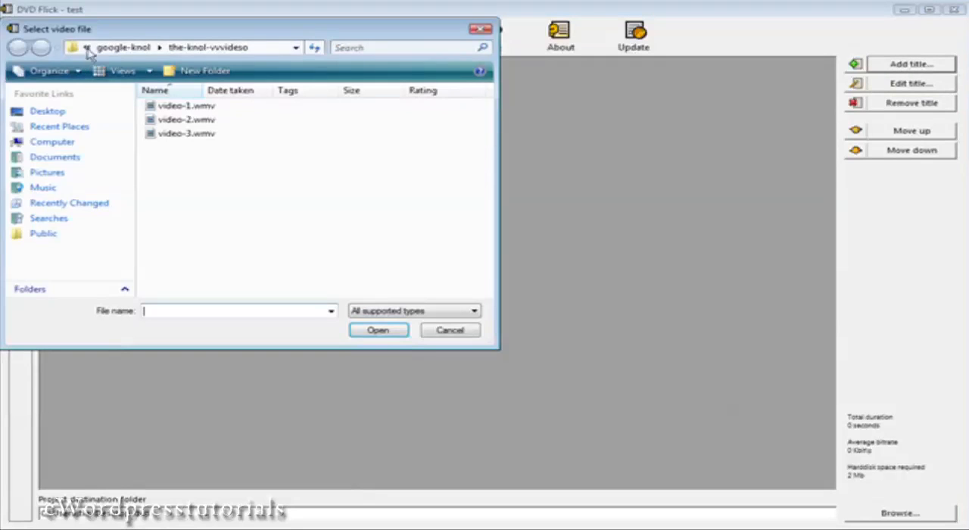
mouse_move(149, 37)
mouse_down()
mouse_move(156, 43)
mouse_move(155, 34)
mouse_up()
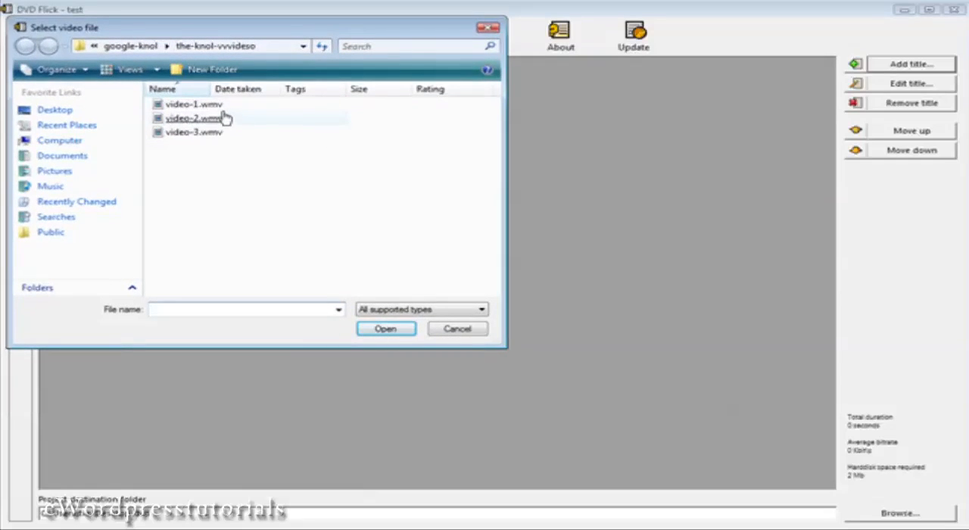
double_click(216, 110)
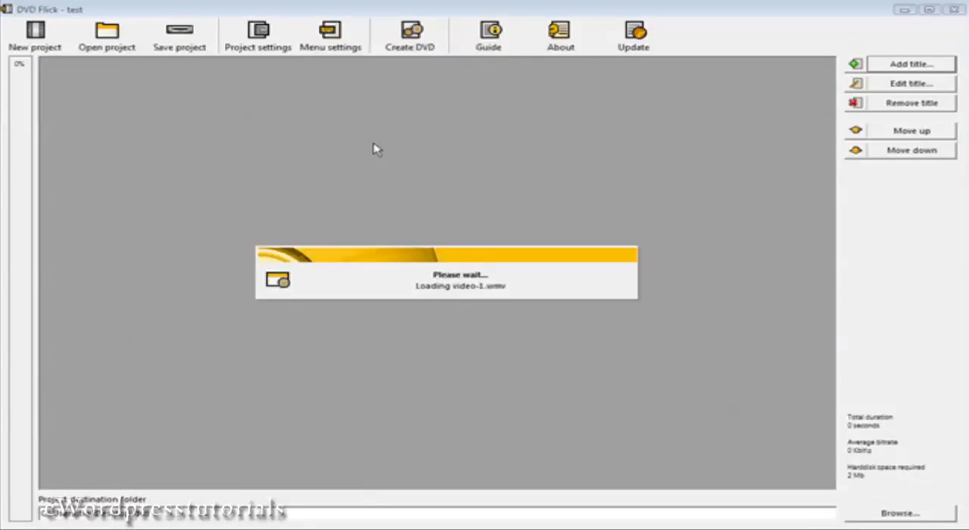
click(914, 65)
double_click(174, 119)
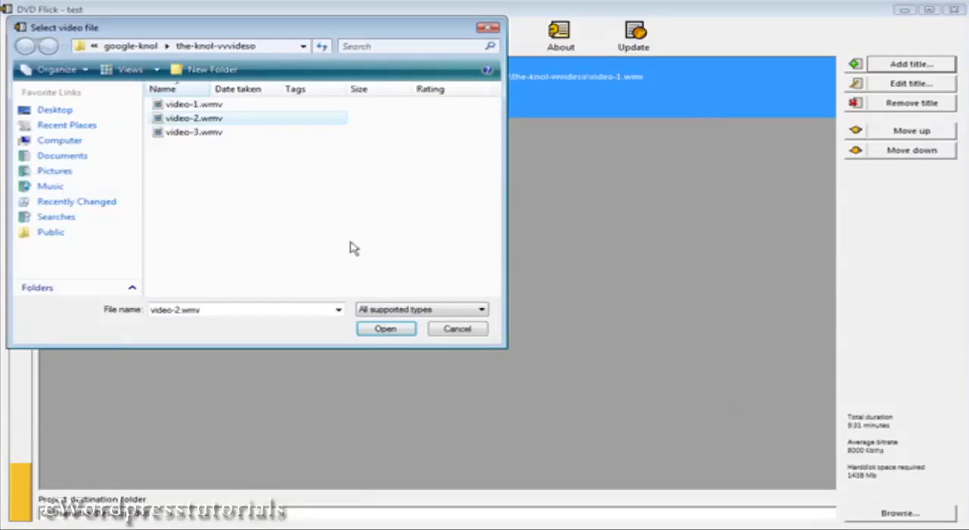
click(925, 67)
double_click(174, 135)
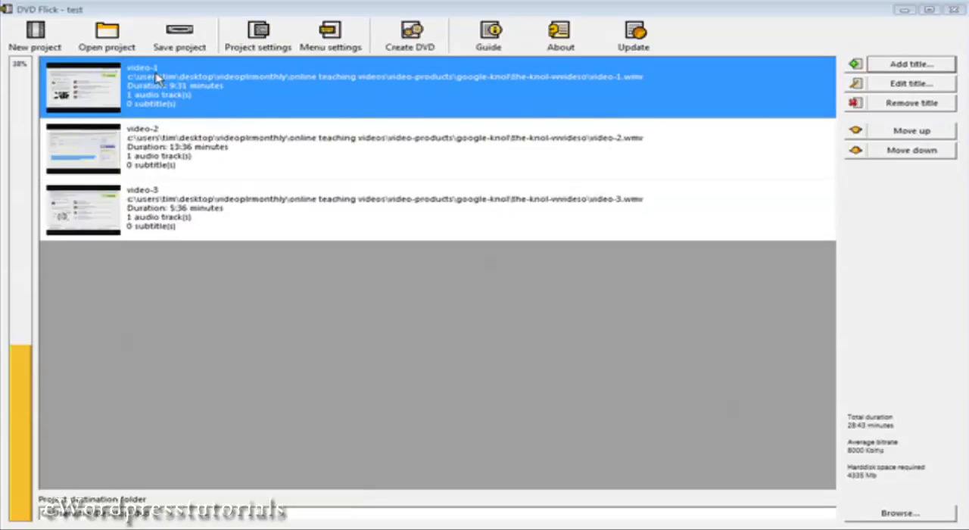
Edit the first title and rename it "Video One"
click(878, 87)
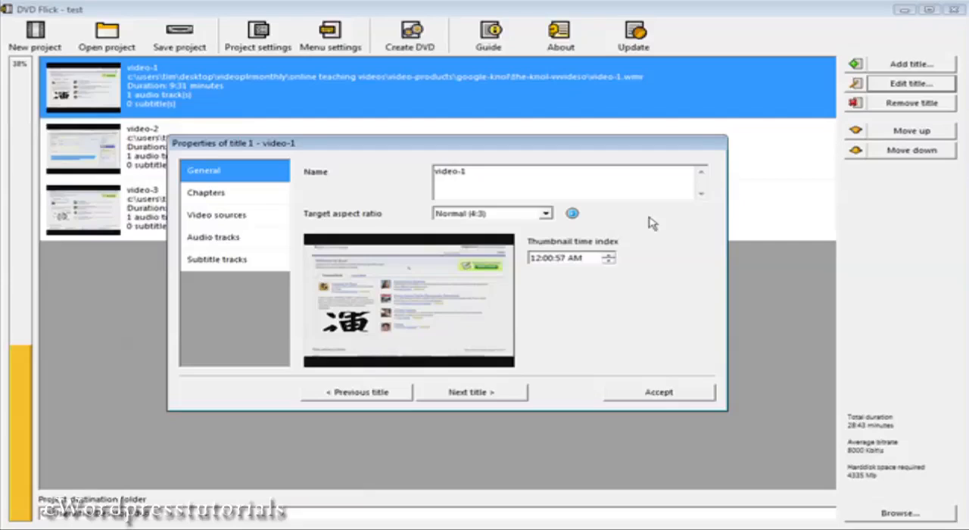
drag(473, 173, 382, 178)
text(Video One)
Go to the second title's properties and rename it "Video Two"
click(490, 393)
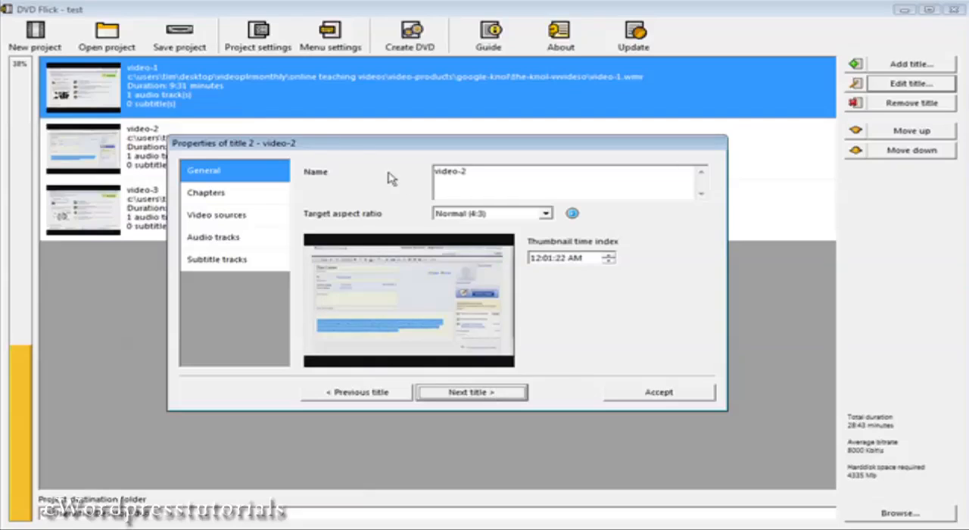
drag(468, 172, 310, 168)
text(B)
key(BackSpace)
text(V)
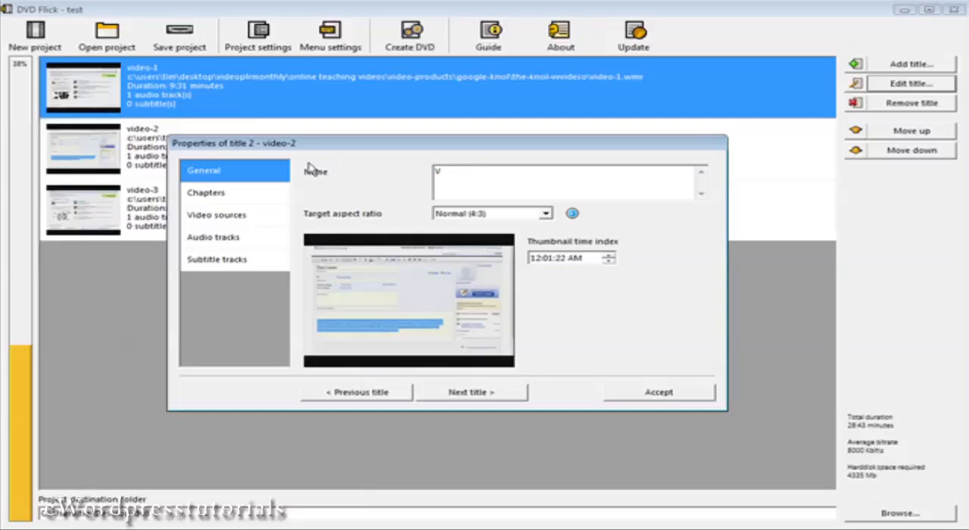
text(ideo Two)
Rename the third title "Video Three" and accept the title properties
click(480, 393)
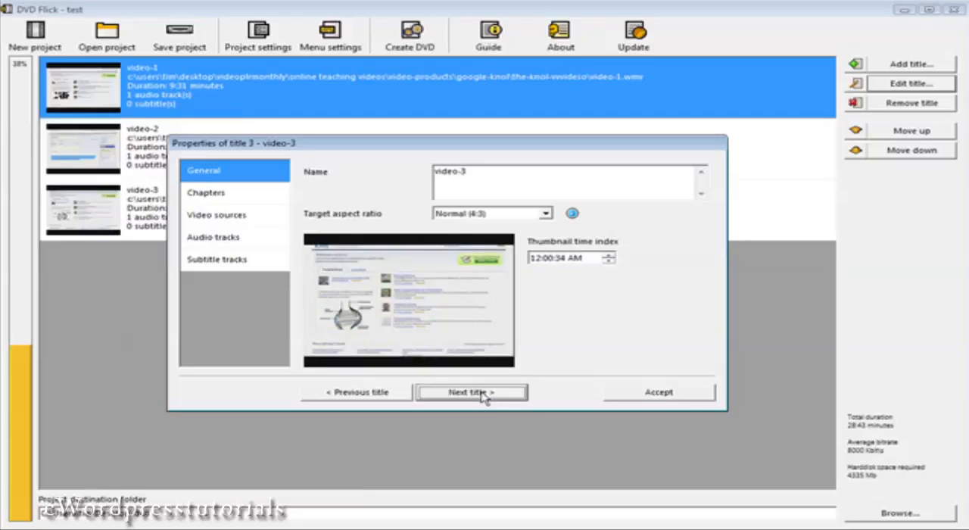
drag(477, 172, 381, 175)
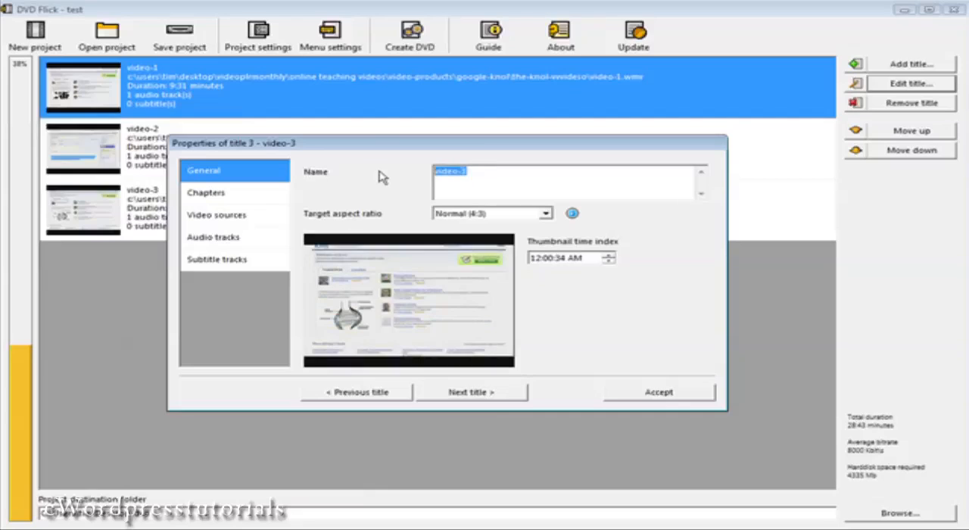
text(Video Three)
click(473, 393)
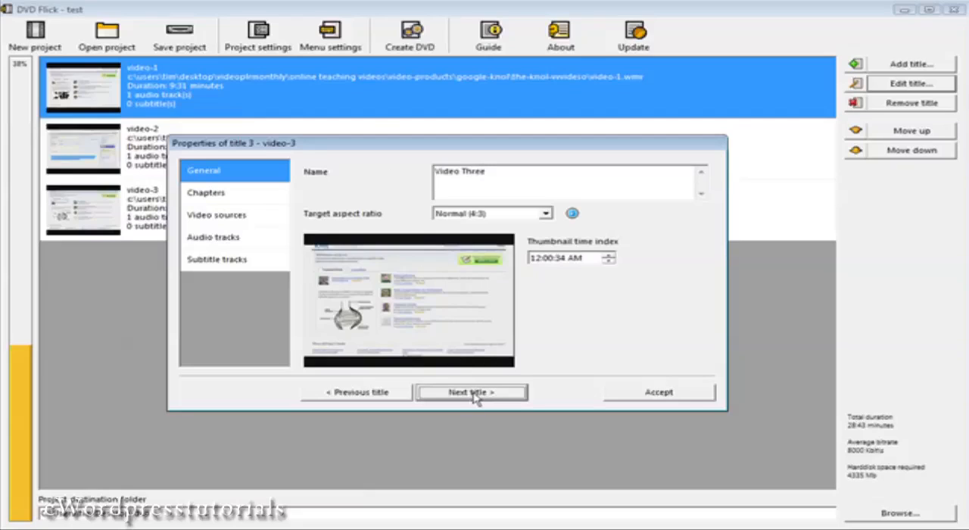
click(664, 392)
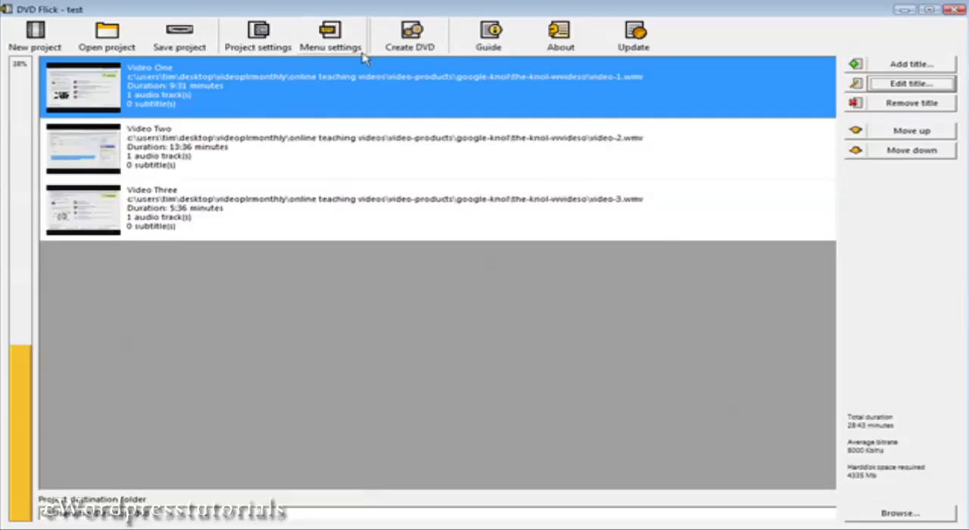
Create the DVD with burning to disc, confirming that the existing destination folder's contents may be deleted
click(409, 44)
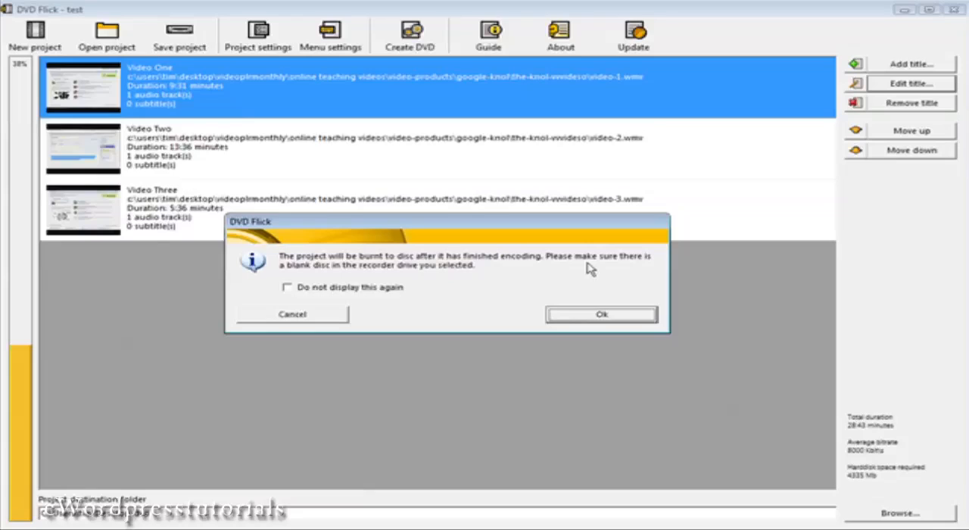
click(600, 317)
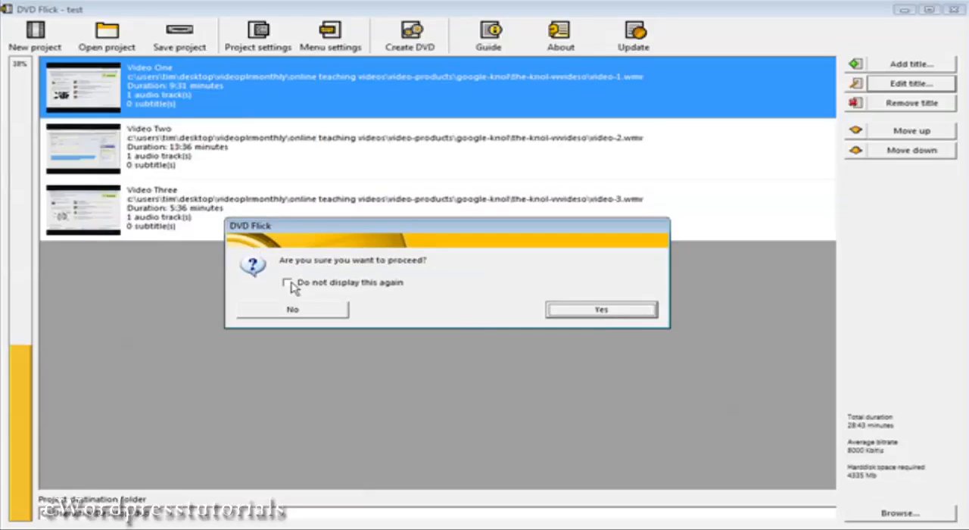
click(600, 310)
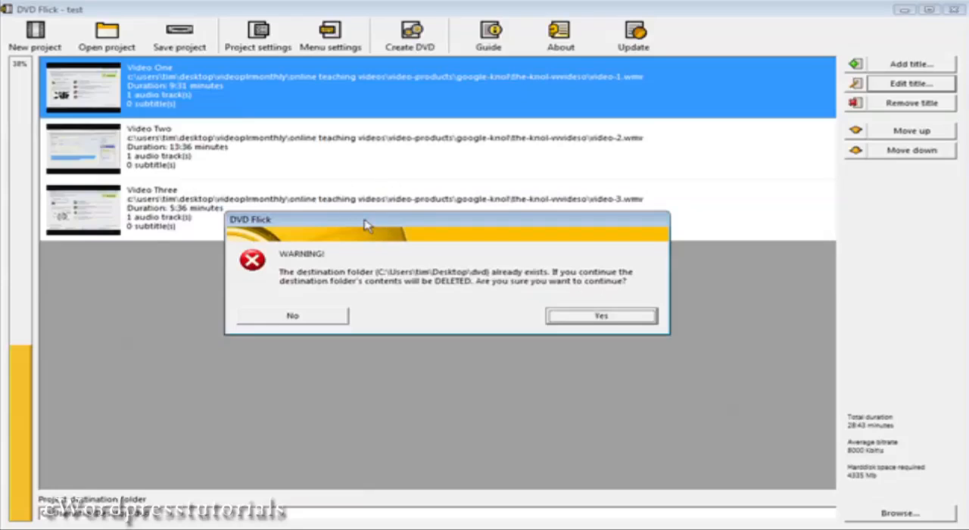
click(598, 316)
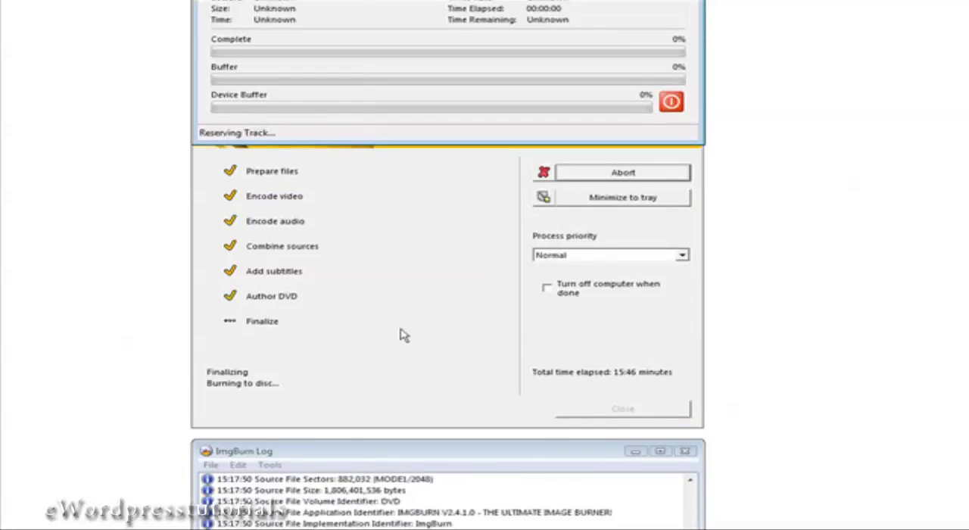
Rearrange the ImgBurn log and burn progress windows to view both while the disc is burning
drag(379, 458, 362, 318)
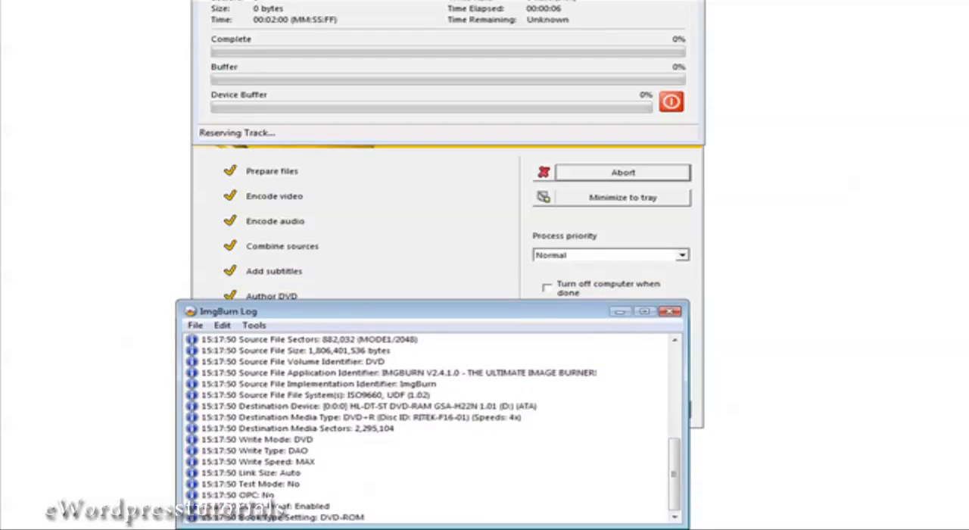
drag(329, 0, 317, 15)
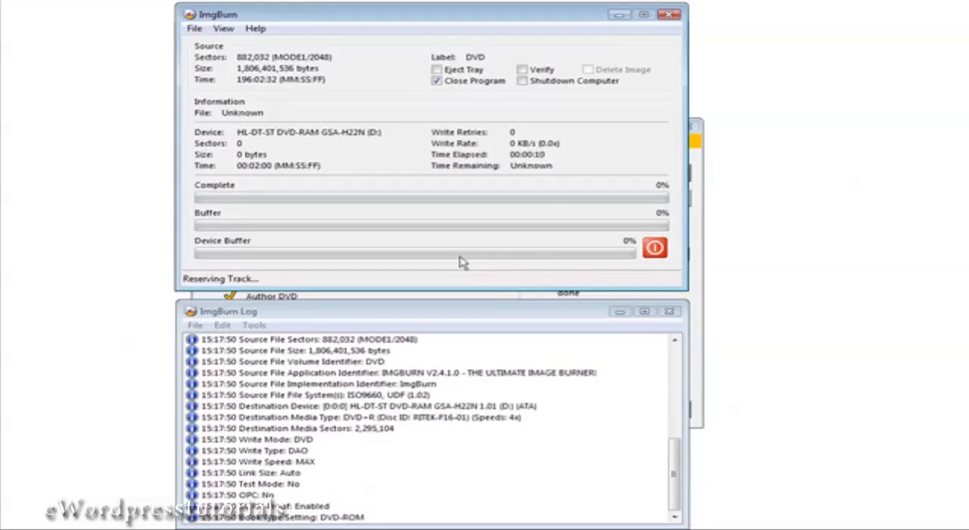